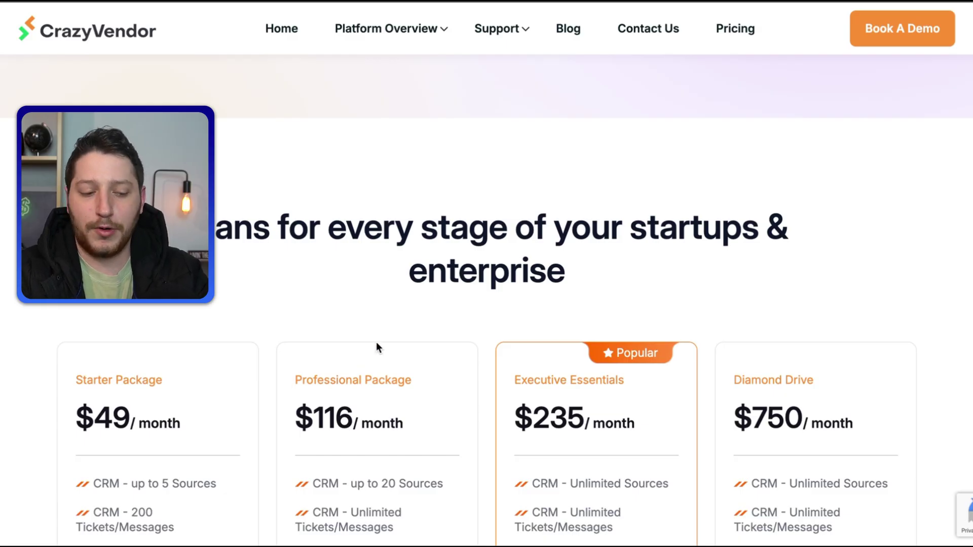
Scroll down the dashboard to review the Today, Yesterday, Week and Month order and sales stats.
scroll(318, 421, "down", 1)
scroll(317, 420, "down", 5)
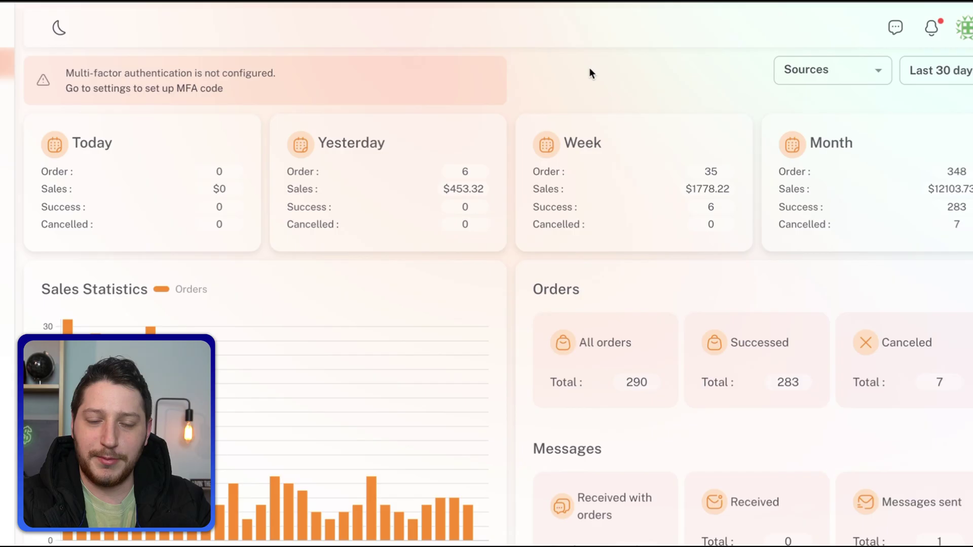
scroll(373, 154, "down", 1)
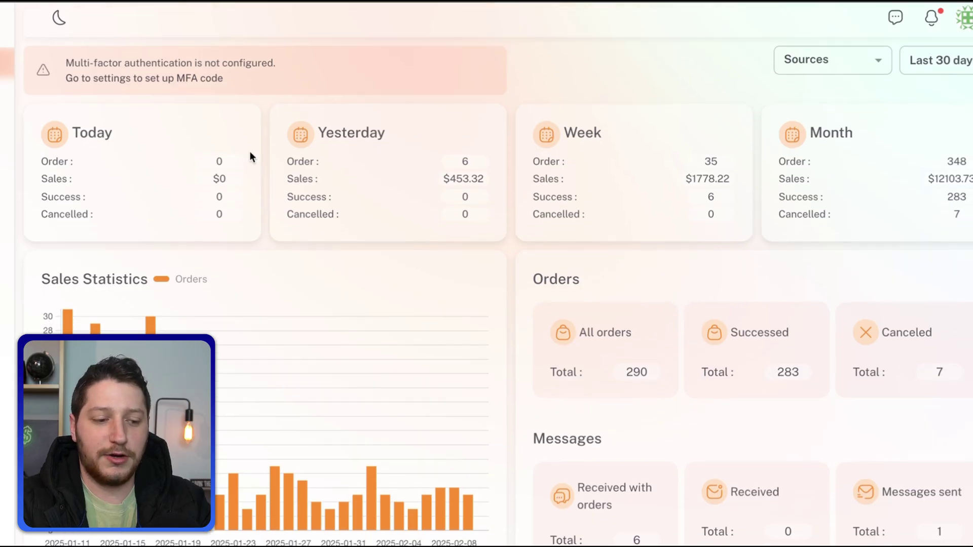
scroll(409, 180, "down", 1)
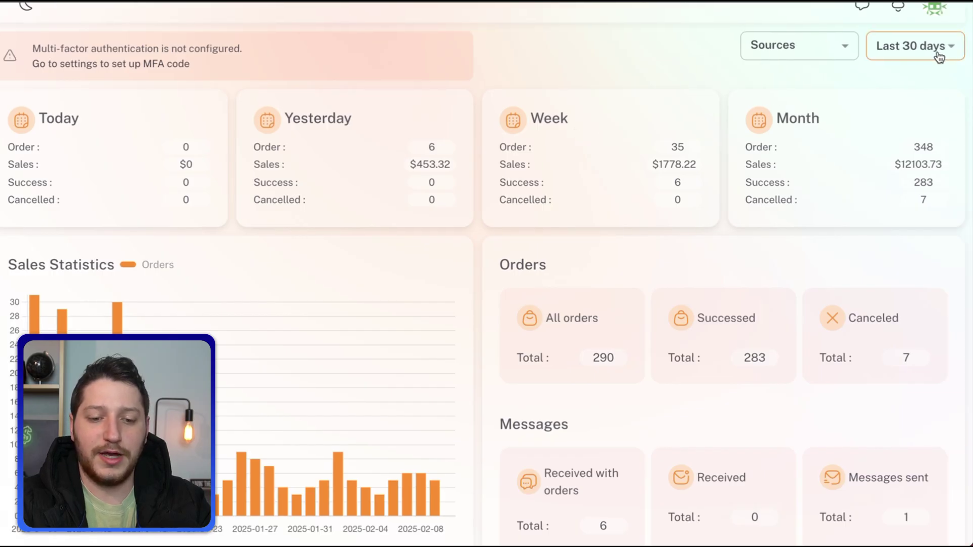
left_click(935, 54)
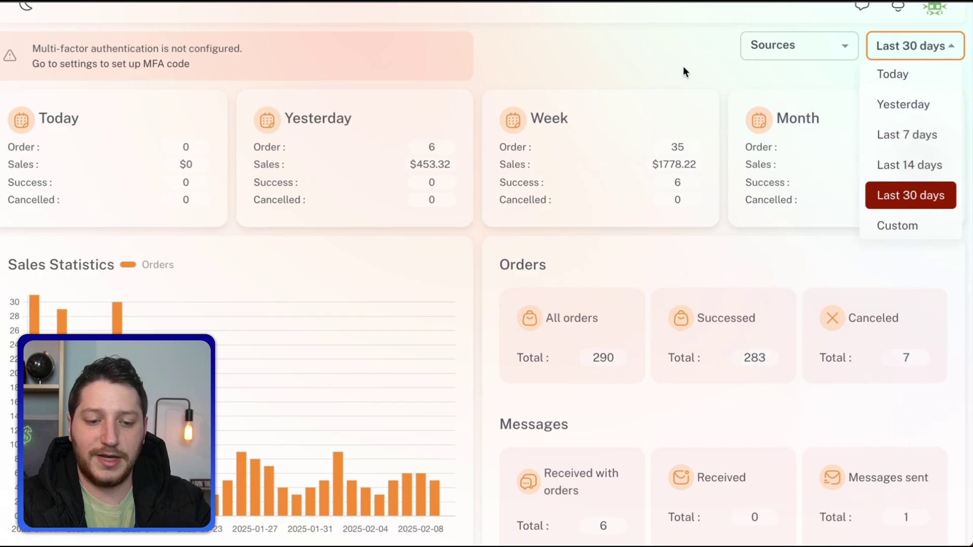
left_click(626, 47)
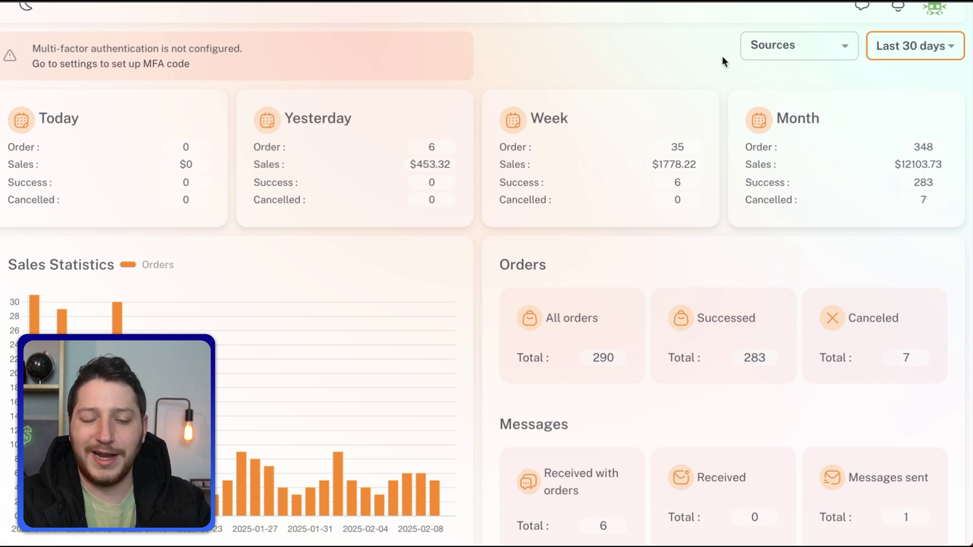
scroll(695, 62, "up", 1)
scroll(640, 101, "down", 3)
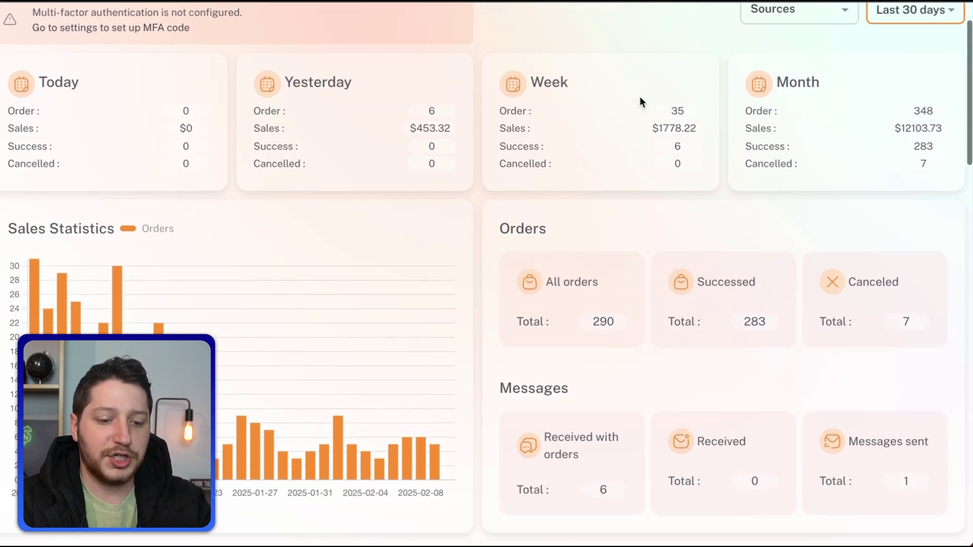
scroll(639, 101, "down", 1)
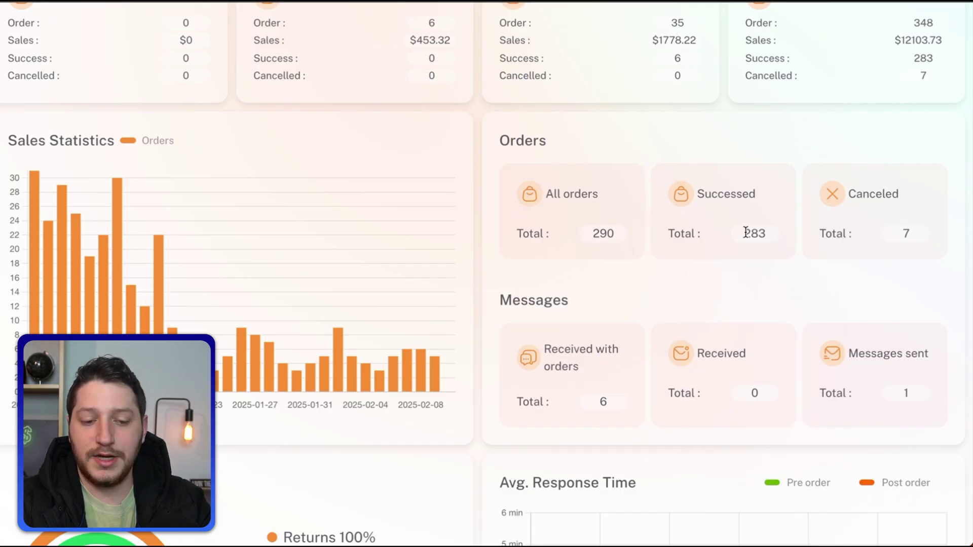
scroll(867, 269, "down", 1)
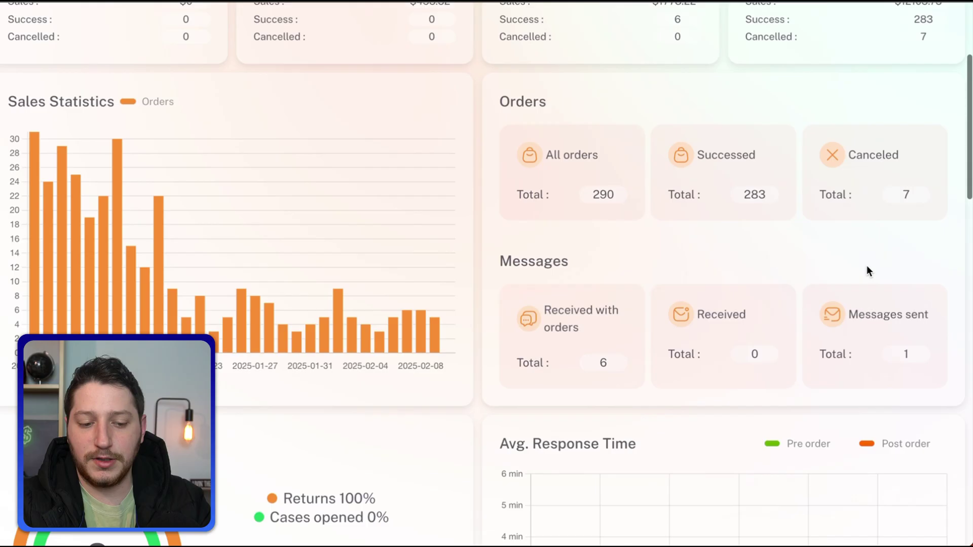
scroll(867, 266, "down", 1)
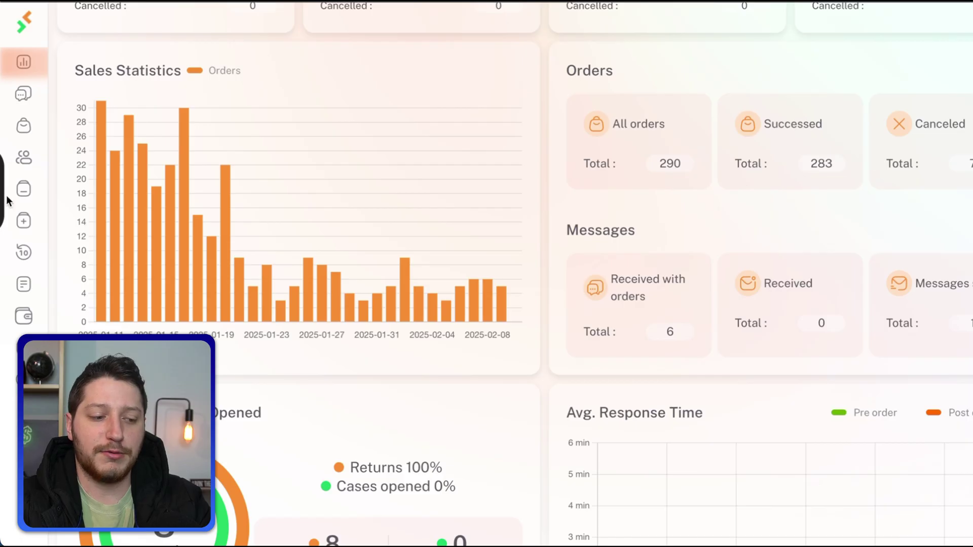
mouse_move(37, 192)
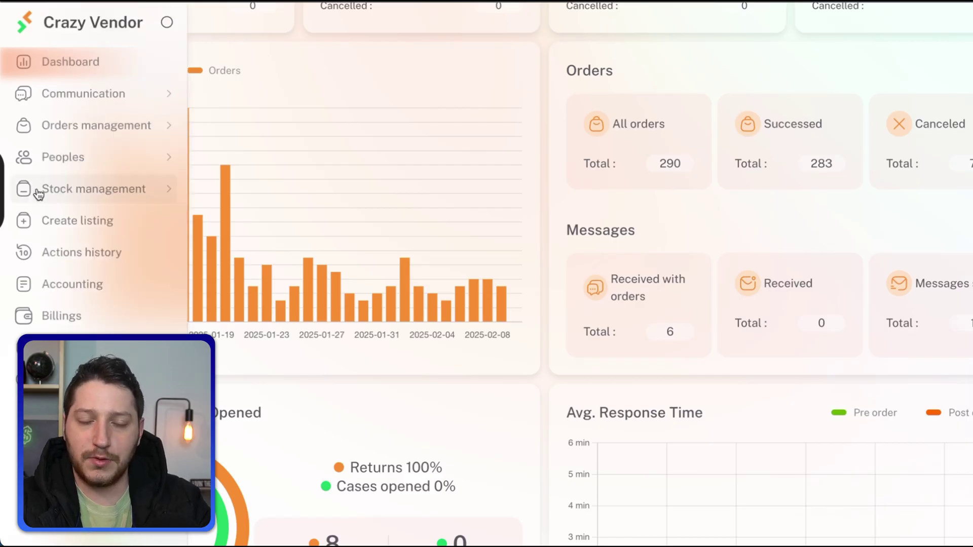
scroll(551, 253, "down", 5)
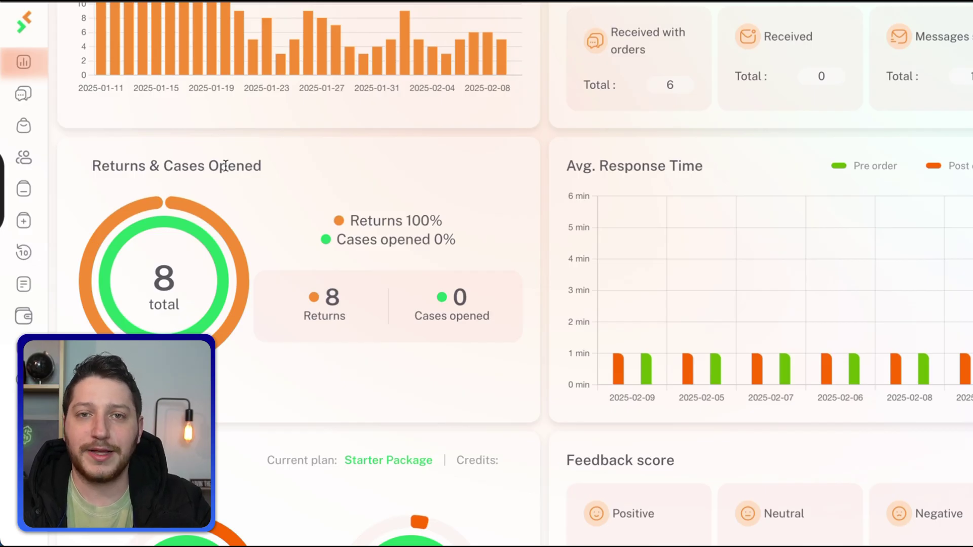
Scroll through the Subscription details and Inventory Overview sections.
scroll(225, 165, "down", 5)
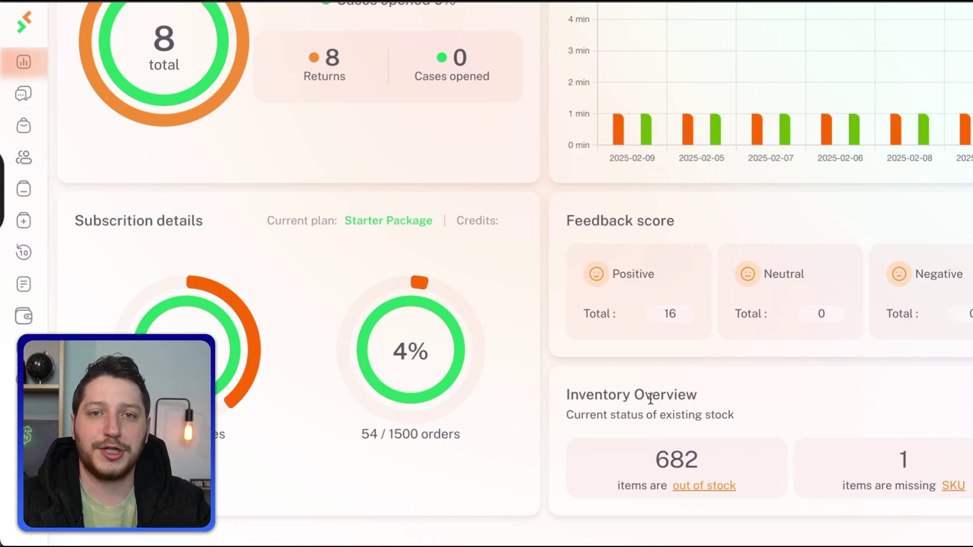
scroll(651, 399, "down", 6)
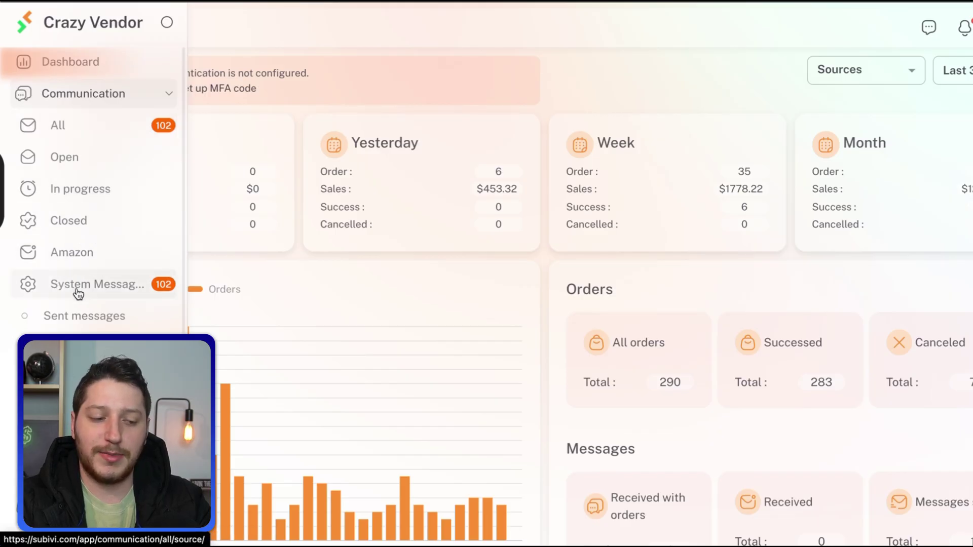
Bring up the New returns inbox under Communication, which holds no returns.
scroll(62, 326, "down", 1)
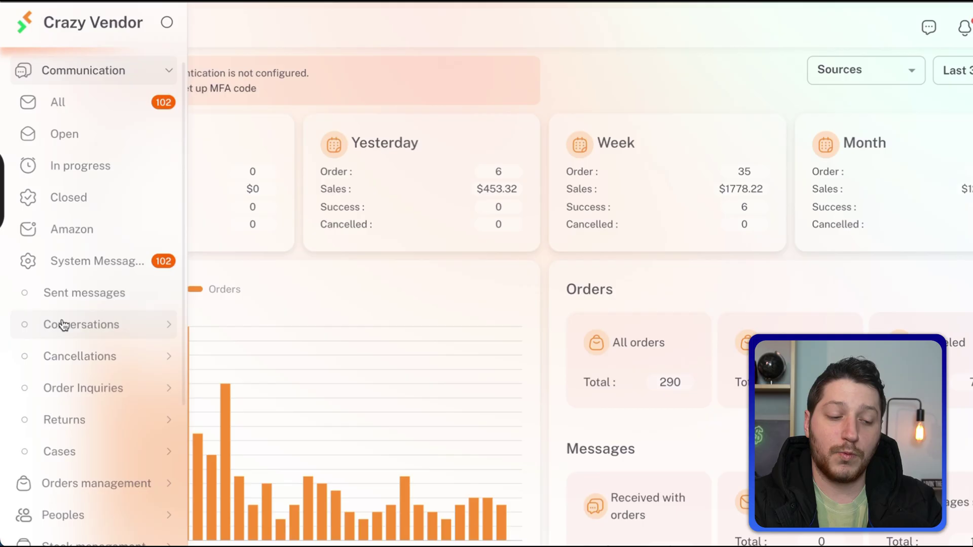
scroll(63, 324, "up", 1)
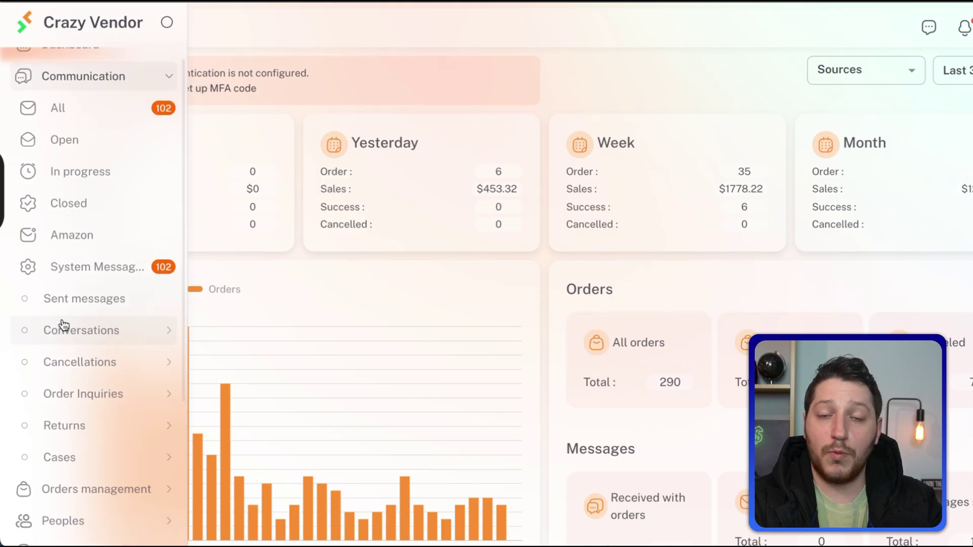
scroll(94, 342, "down", 4)
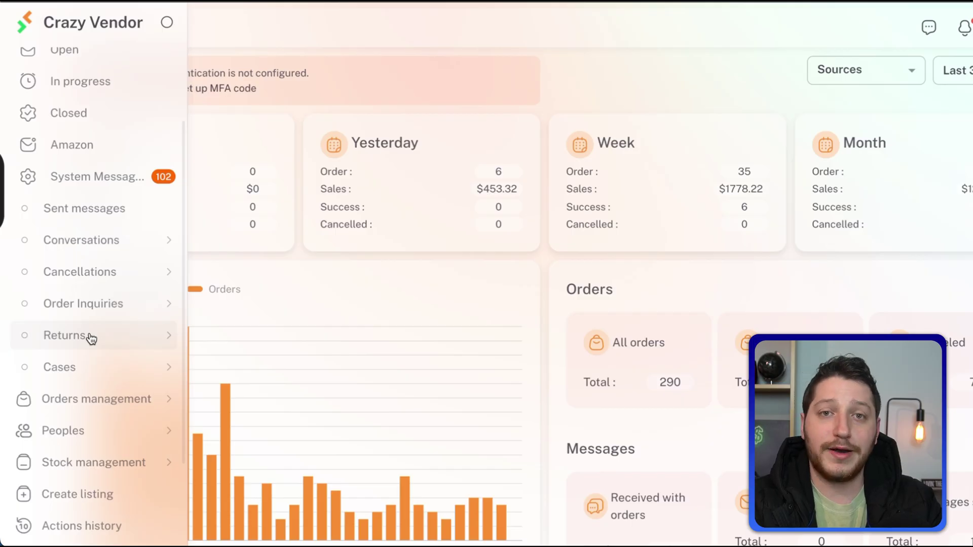
left_click(92, 339)
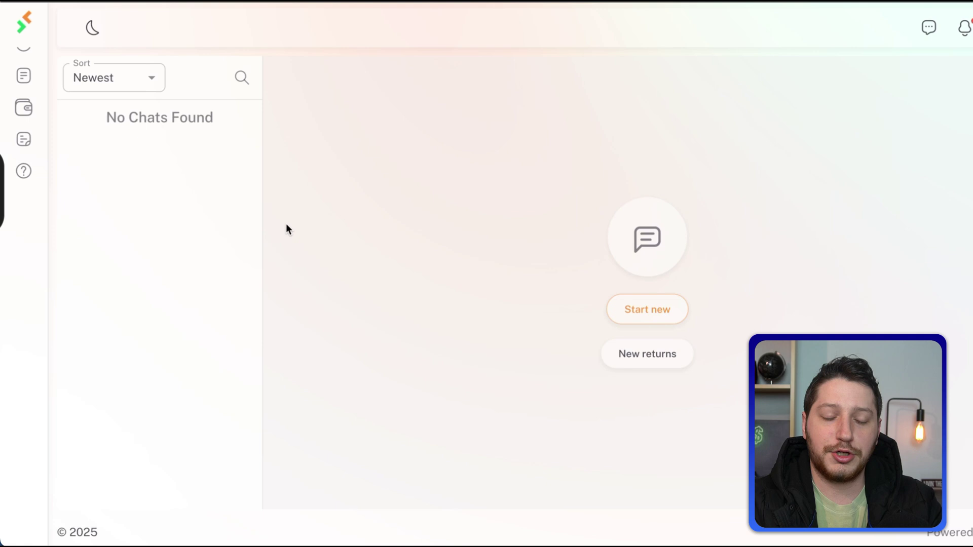
Scroll down the sidebar and go to the orders list.
mouse_move(78, 269)
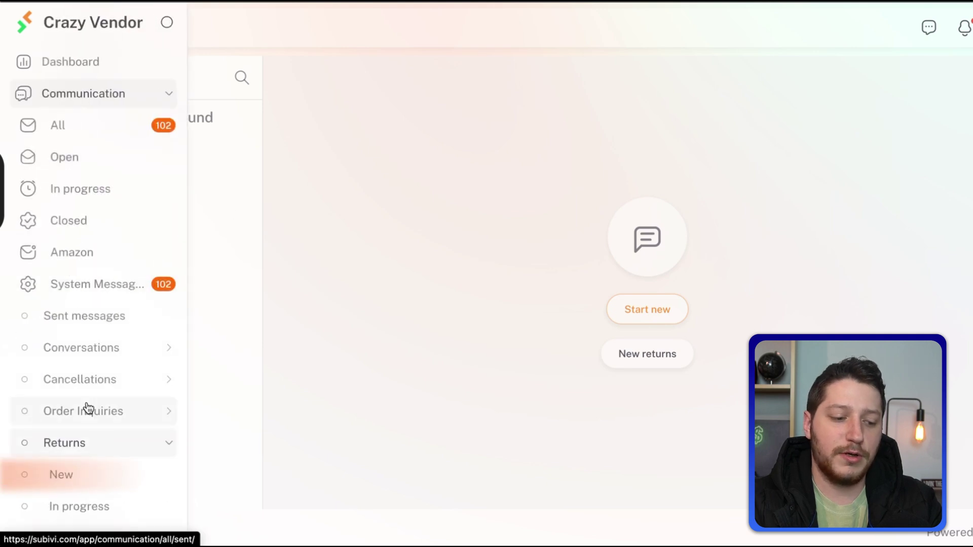
scroll(127, 408, "down", 2)
scroll(92, 400, "down", 3)
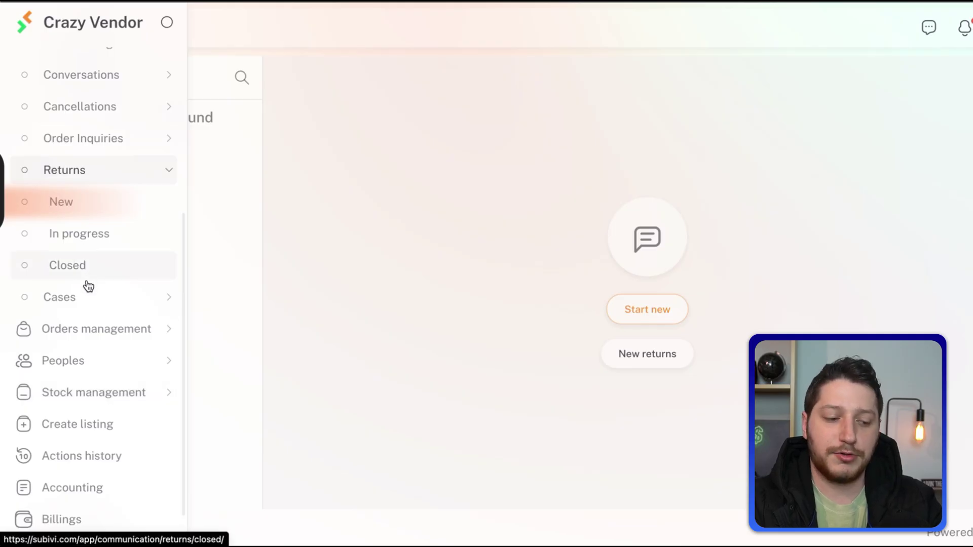
scroll(76, 307, "down", 2)
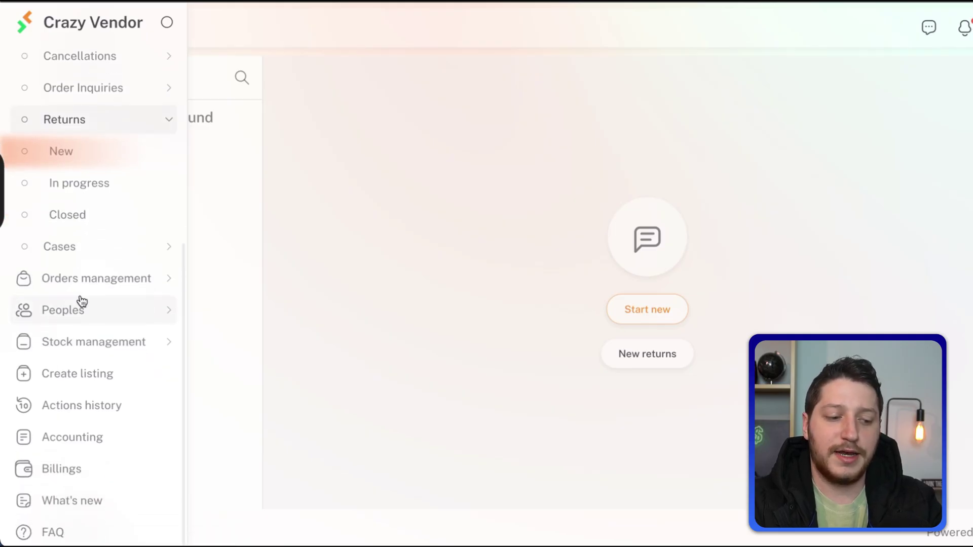
left_click(109, 283)
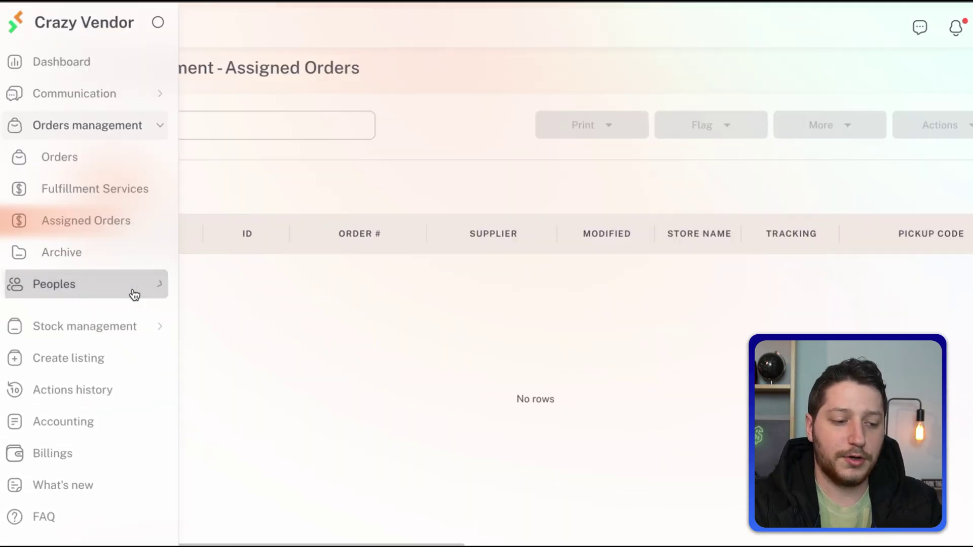
Expand the Peoples section in the sidebar to show Leads and Customers.
left_click(134, 294)
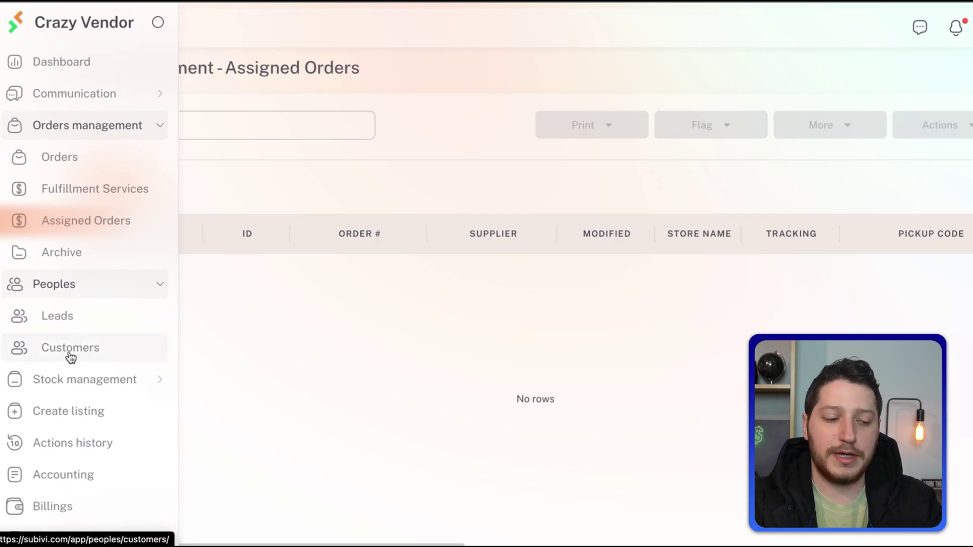
Show the My Warehouse stock list under Stock management, with platform, store, SKU and totals.
left_click(72, 379)
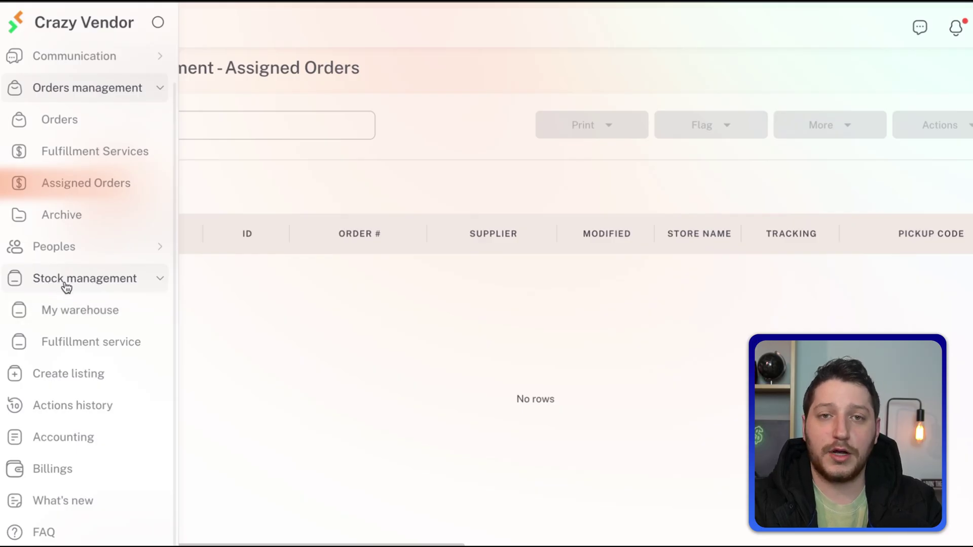
left_click(54, 313)
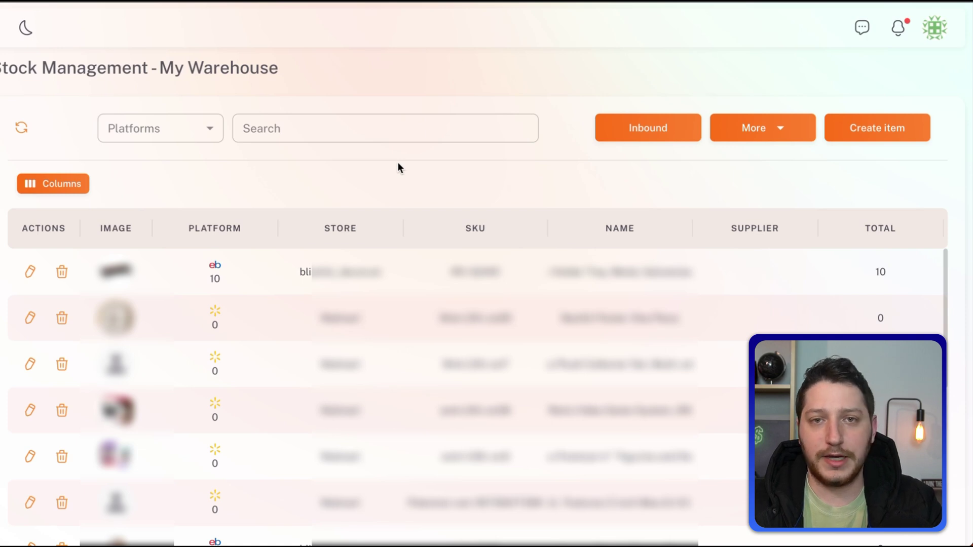
left_click(885, 130)
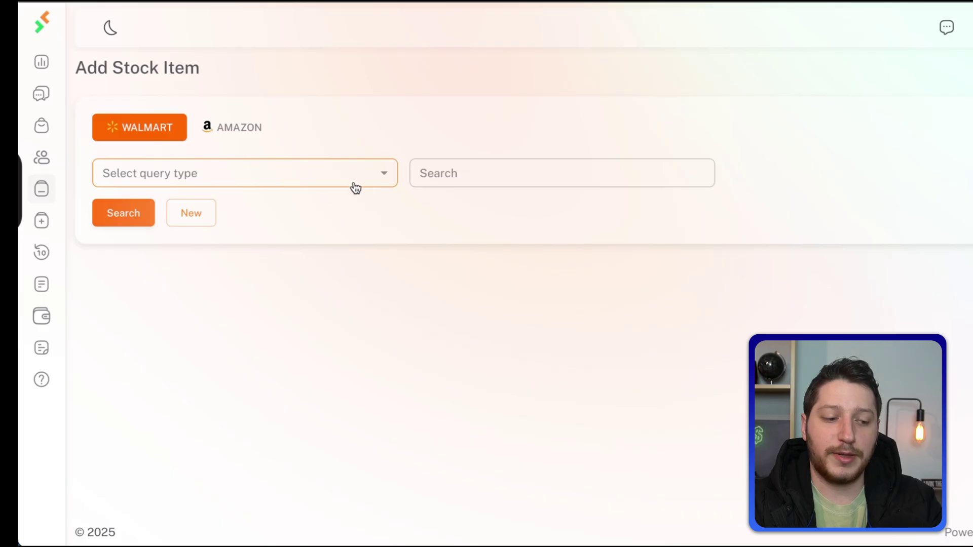
left_click(190, 215)
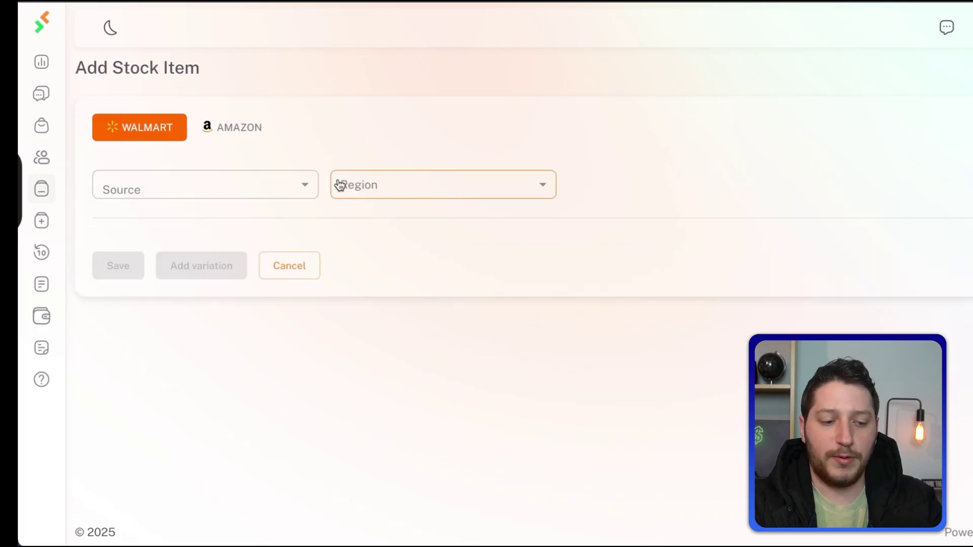
left_click(506, 186)
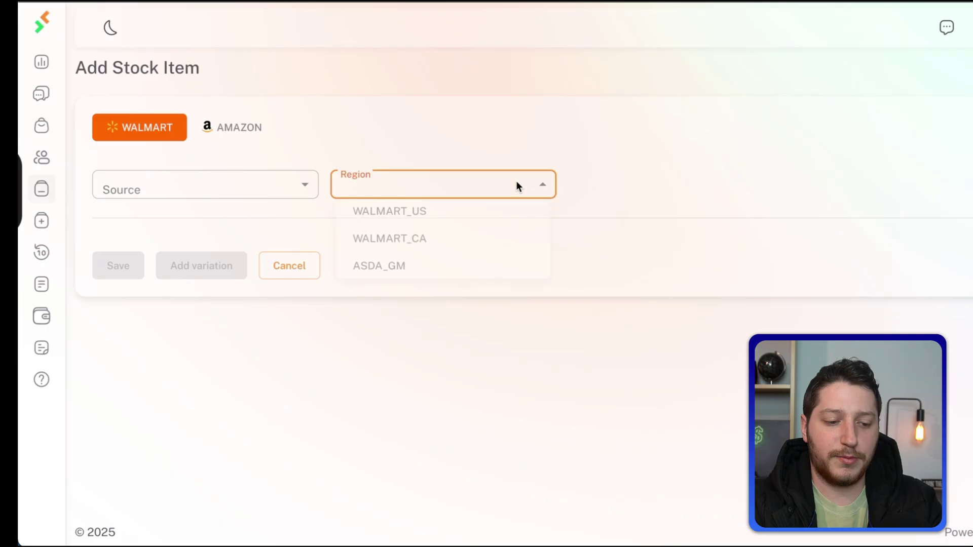
left_click(470, 151)
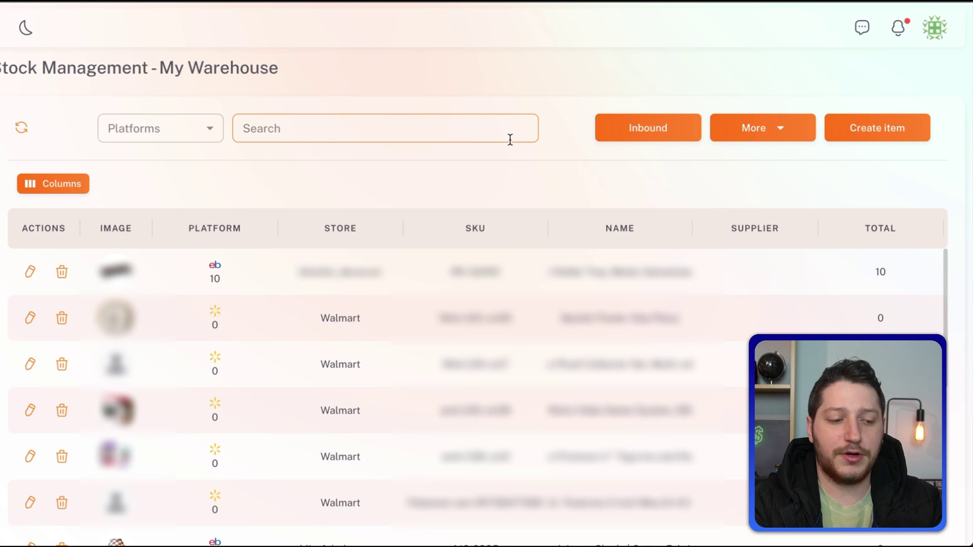
Start an inbound shipment and set the item quantity to 24.
left_click(651, 135)
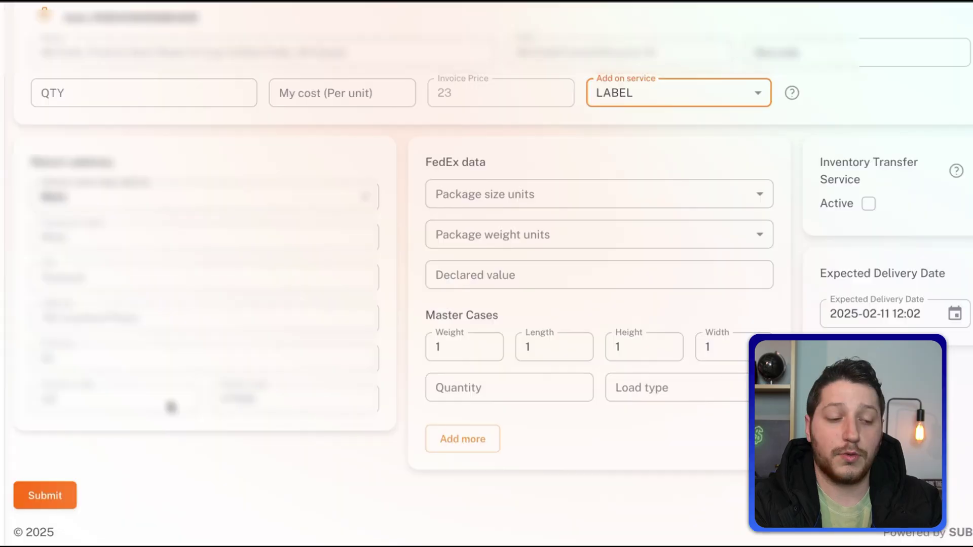
left_click(115, 101)
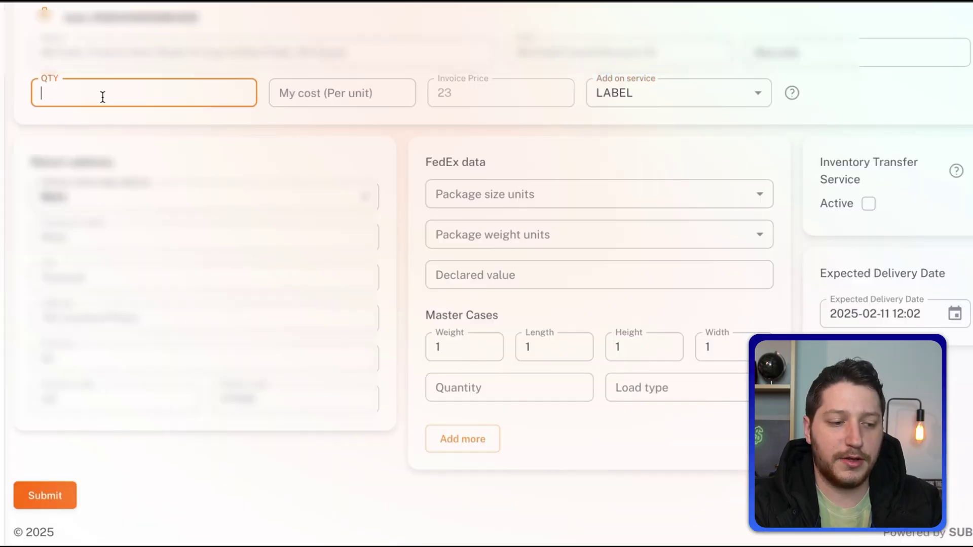
type("24")
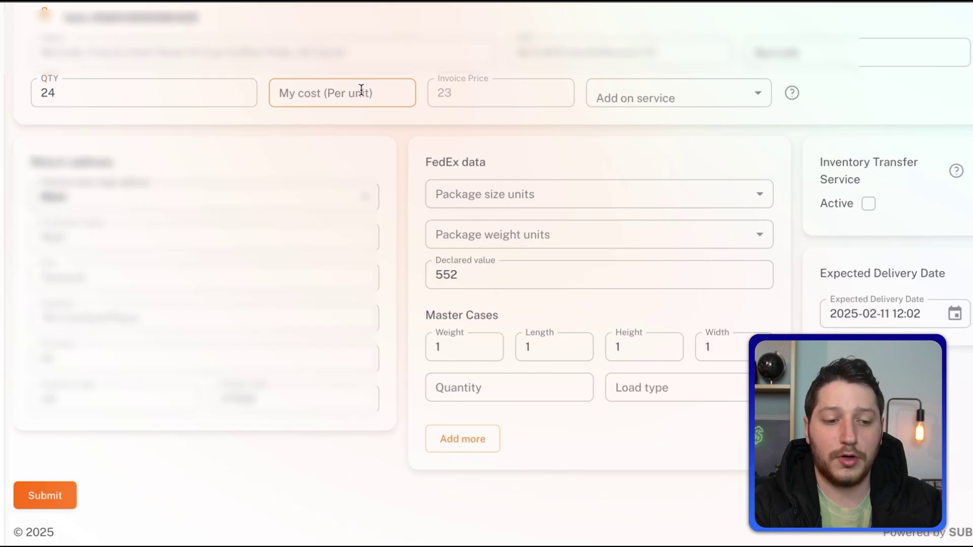
Check the add-on service options, then edit the master case weight, quantity and load type fields.
left_click(756, 95)
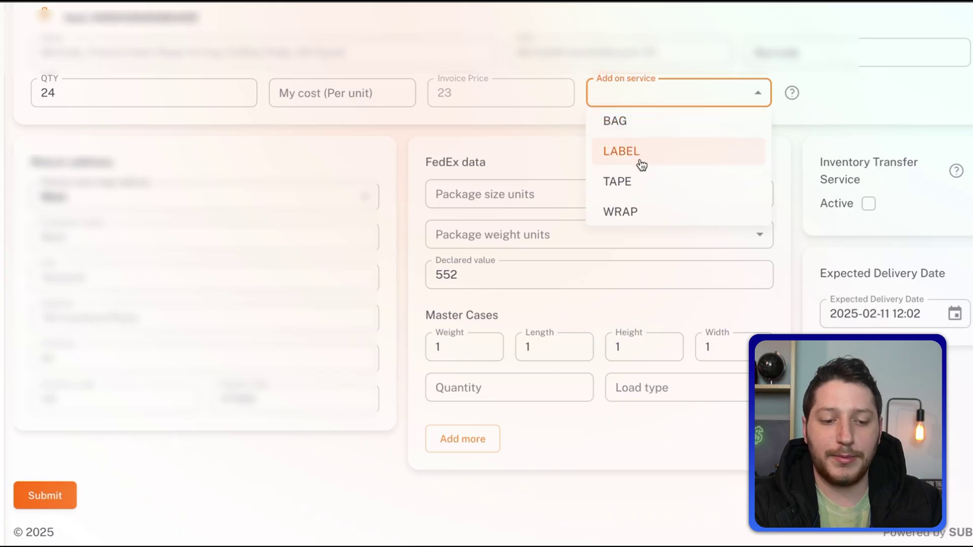
left_click(797, 138)
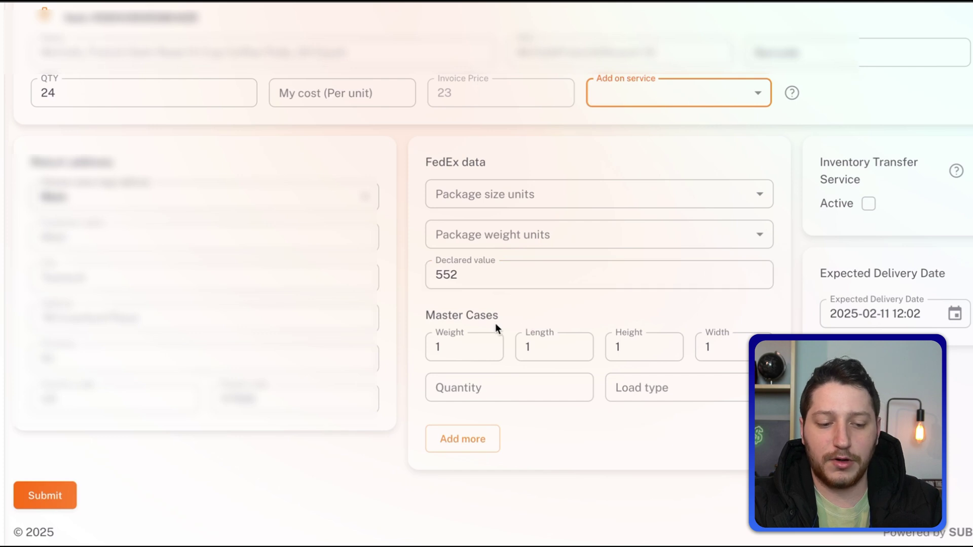
left_click(477, 337)
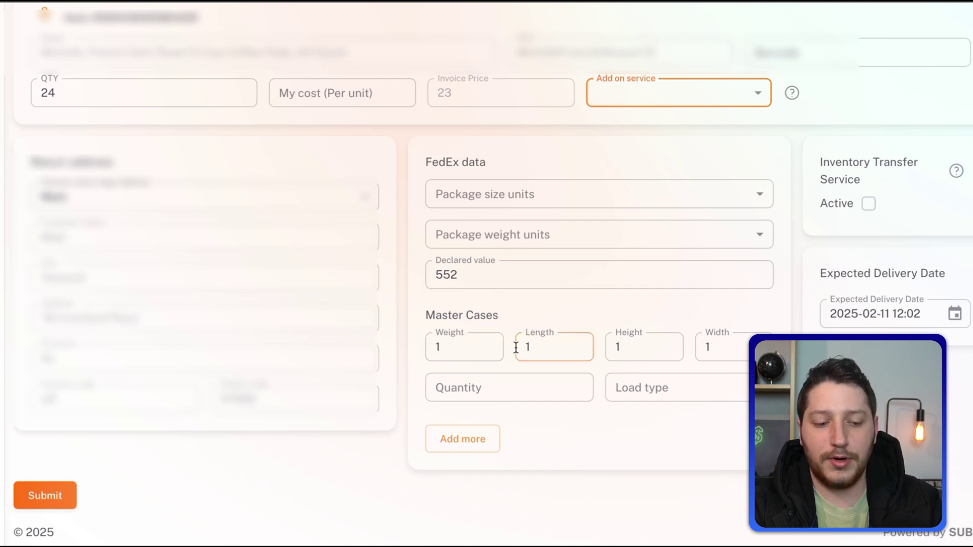
left_click(569, 374)
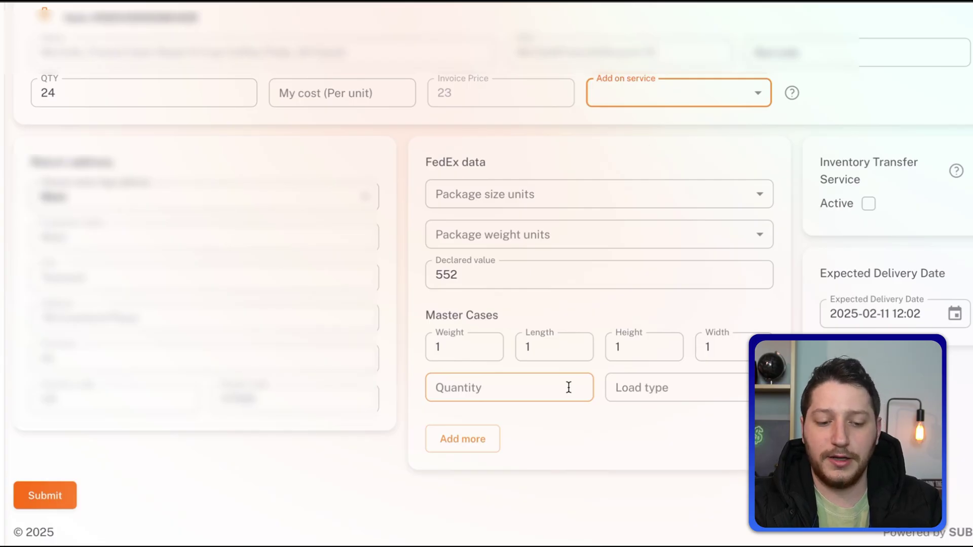
left_click(674, 395)
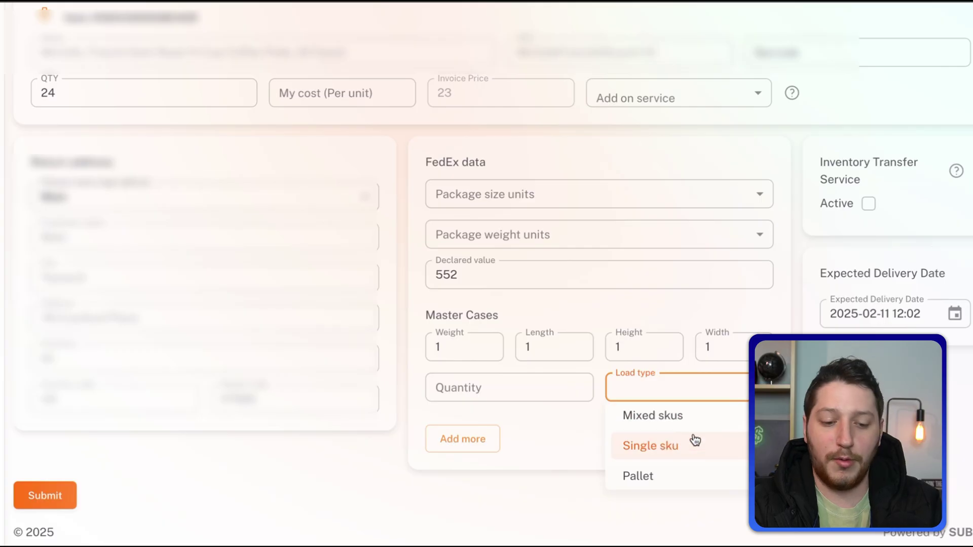
Close the Load type dropdown without choosing a load type.
left_click(502, 433)
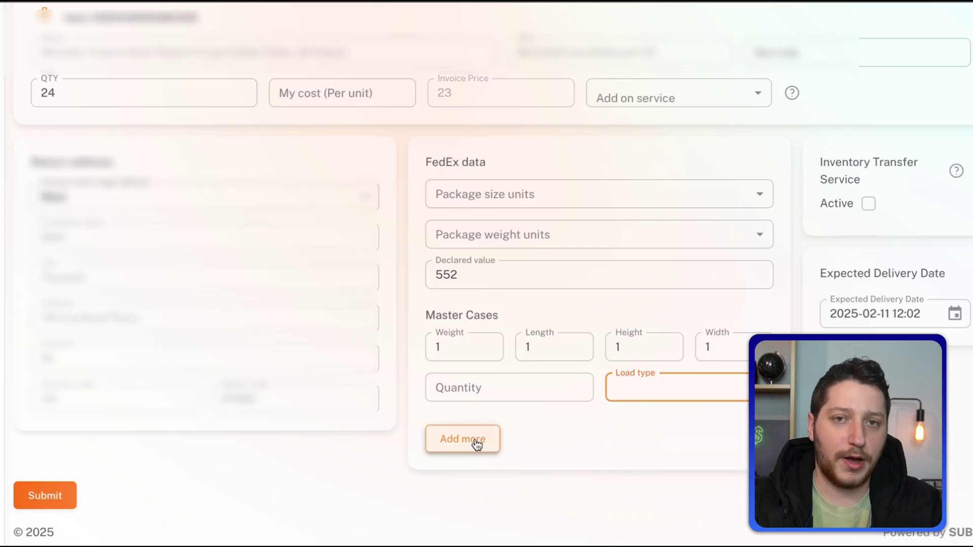